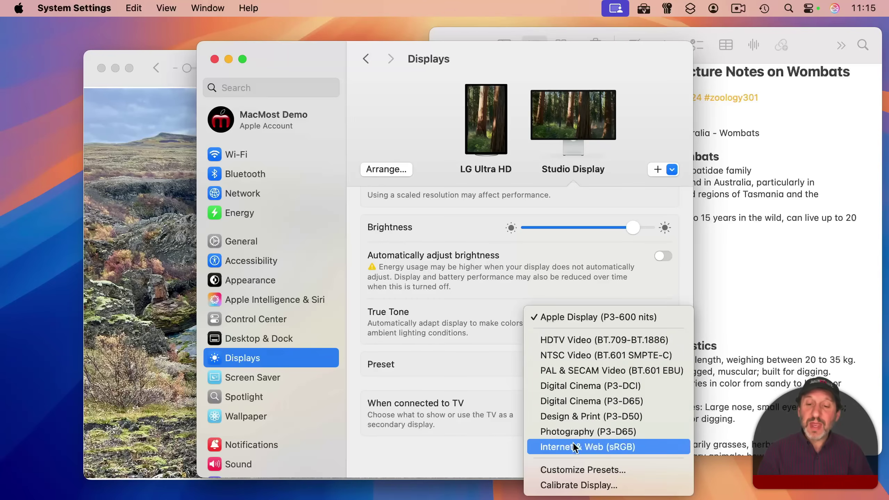
Open the display calibrator for the Studio Display from its preset choices, look at its calibration methods and close it
{"action": "left_click", "coordinate": [575, 466]}
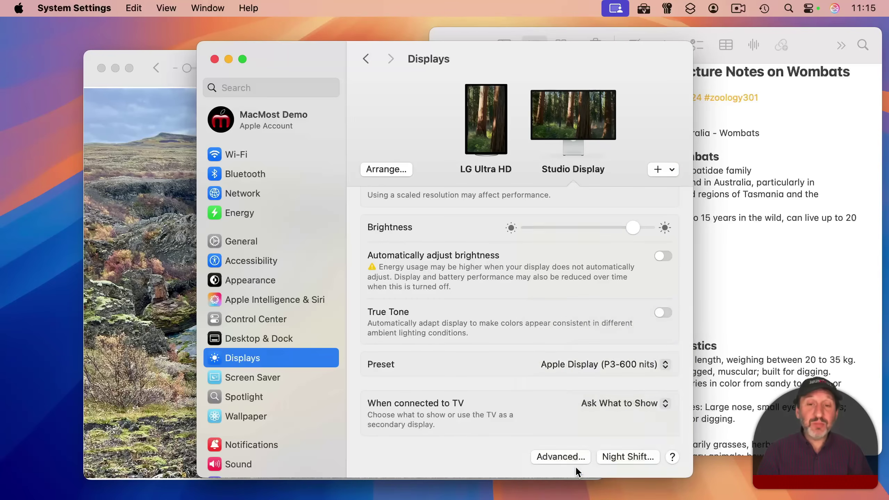
{"action": "left_click", "coordinate": [521, 407]}
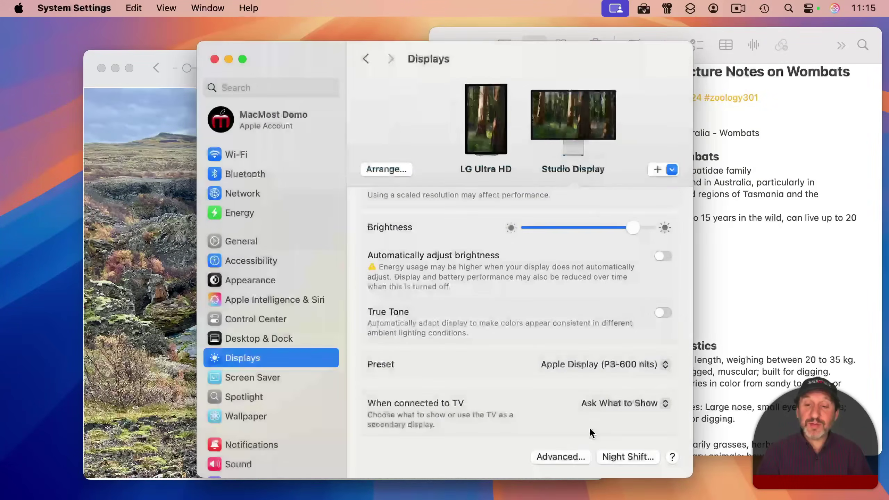
{"action": "left_click", "coordinate": [596, 365]}
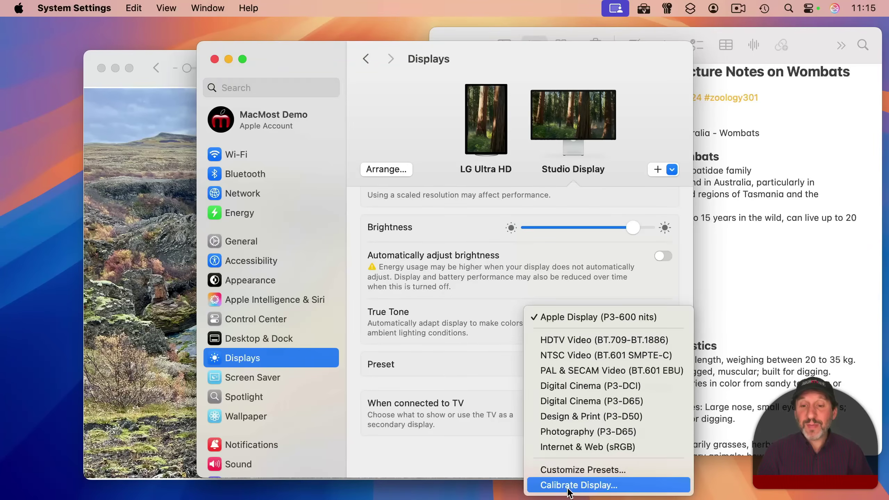
{"action": "left_click", "coordinate": [567, 490]}
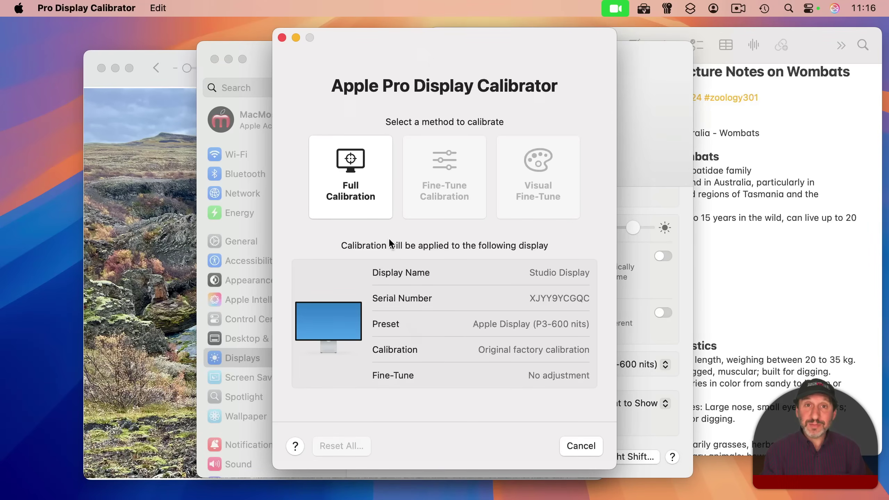
{"action": "key", "text": "Escape"}
Review the customizable color profile list of the LG Ultra HD display, including the option to add a profile
{"action": "left_click", "coordinate": [485, 113]}
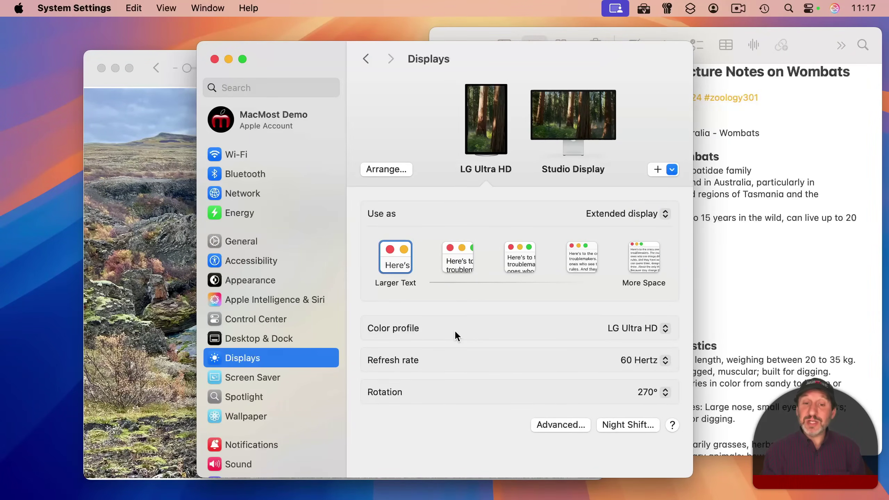
{"action": "left_click", "coordinate": [619, 328]}
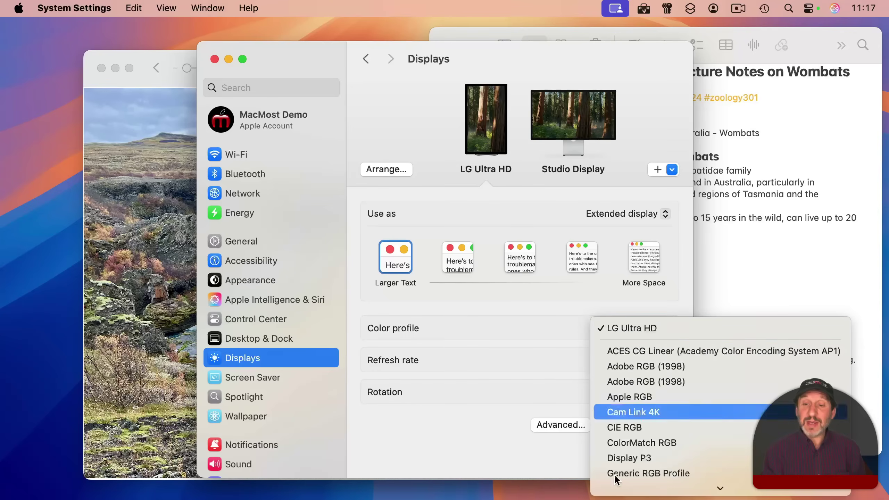
{"action": "mouse_move", "coordinate": [617, 488]}
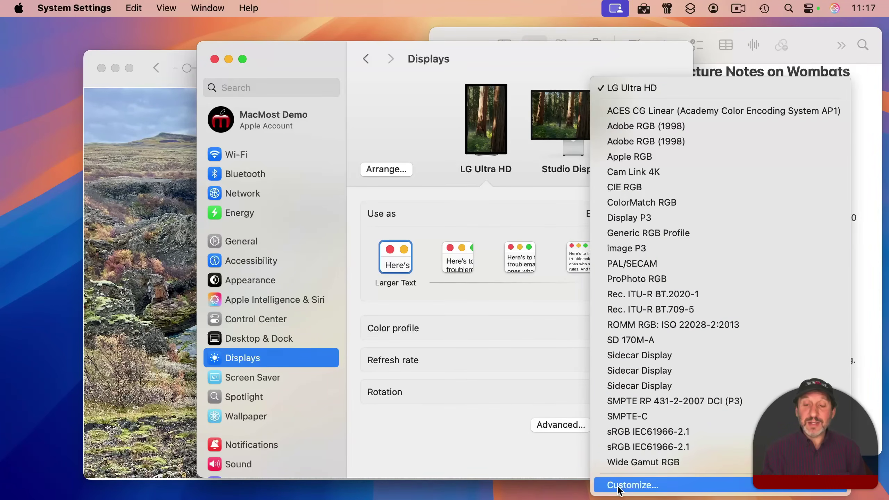
{"action": "left_click", "coordinate": [617, 486]}
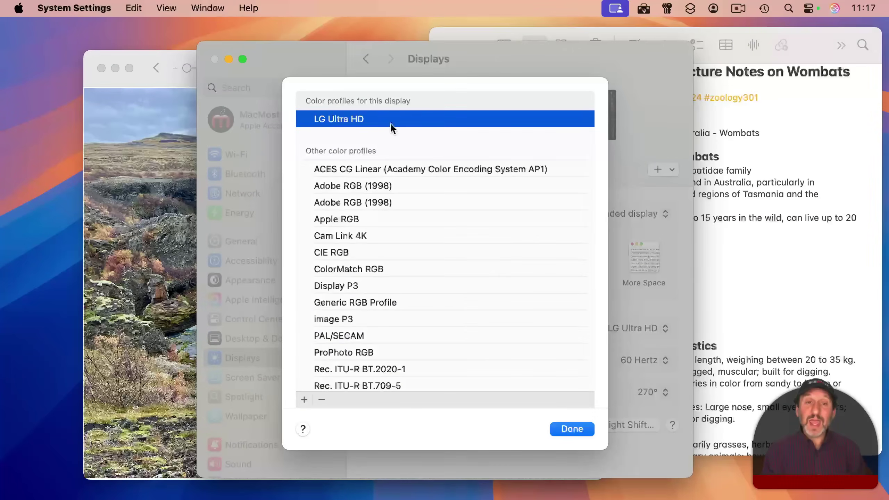
{"action": "scroll", "coordinate": [339, 324], "scroll_direction": "down", "scroll_amount": 1}
{"action": "scroll", "coordinate": [339, 324], "scroll_direction": "down", "scroll_amount": 8}
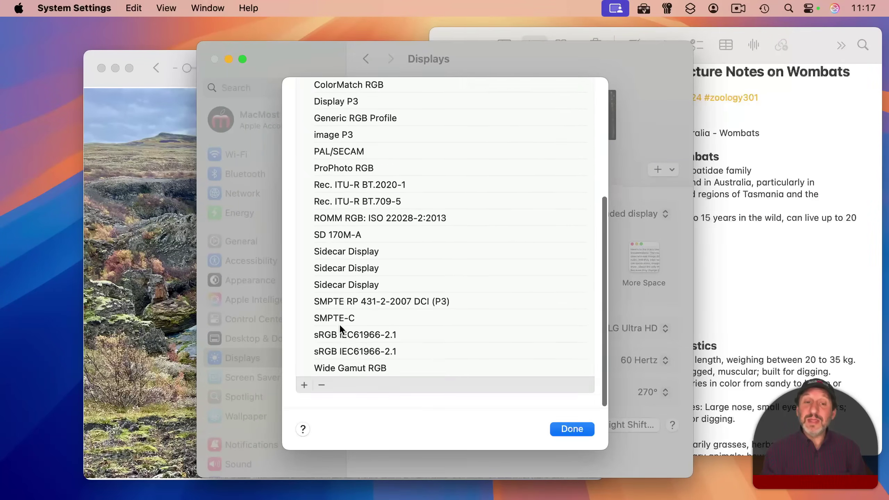
{"action": "left_click", "coordinate": [306, 385]}
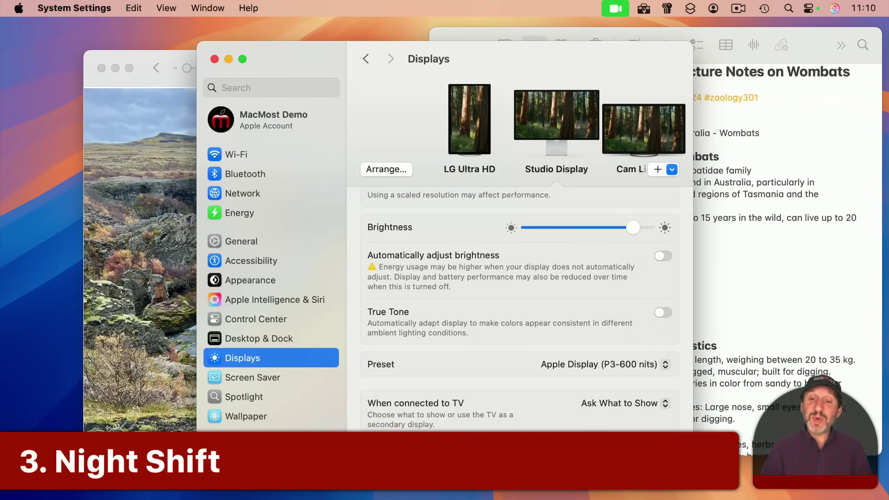
Turn on Night Shift until tomorrow and make its color temperature slightly warmer
{"action": "left_click", "coordinate": [628, 457]}
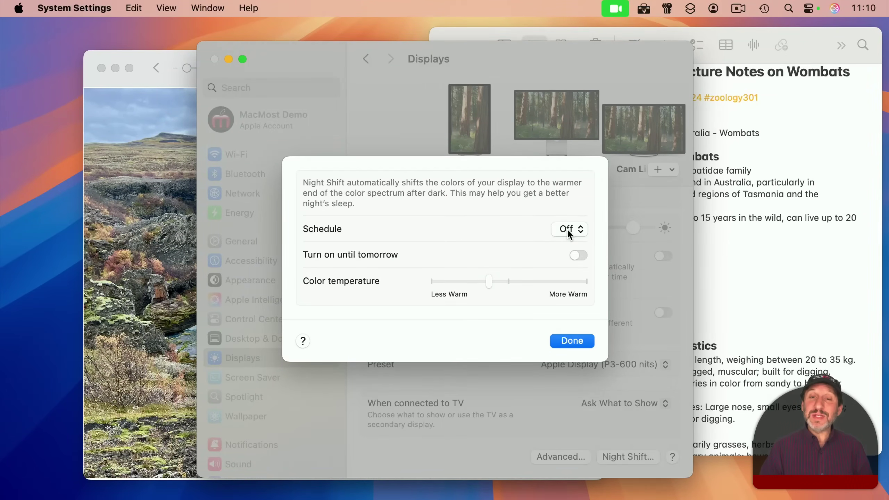
{"action": "left_click", "coordinate": [567, 228]}
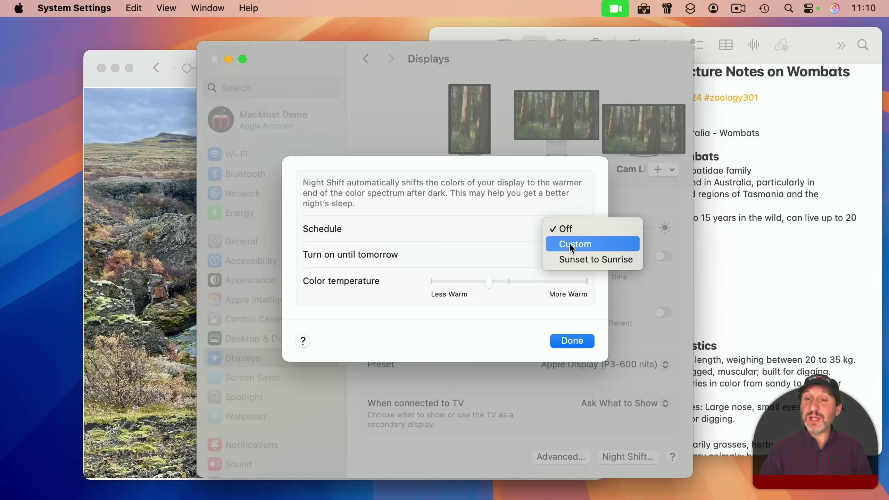
{"action": "left_click", "coordinate": [505, 238]}
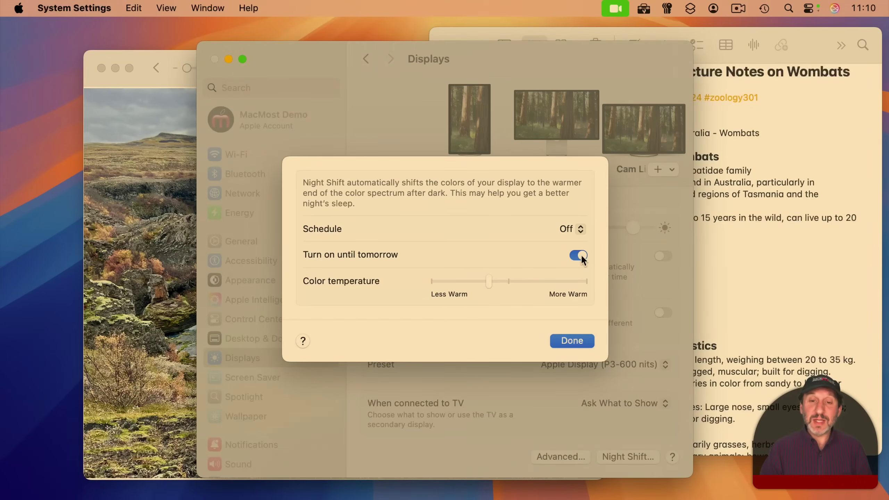
{"action": "mouse_move", "coordinate": [491, 278]}
{"action": "left_mouse_down"}
{"action": "mouse_move", "coordinate": [530, 279]}
{"action": "mouse_move", "coordinate": [504, 279]}
{"action": "left_mouse_up"}
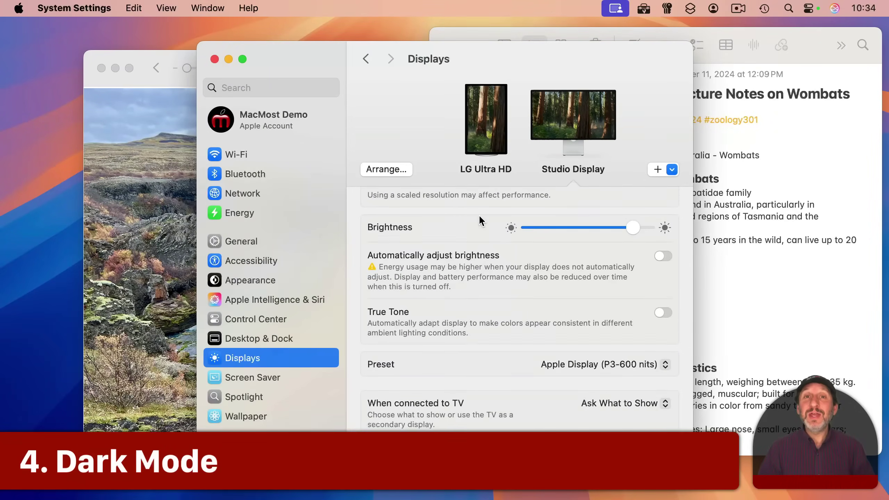
Try the Dark and Auto system appearances, checking Safari while Dark is active
{"action": "left_click", "coordinate": [231, 280]}
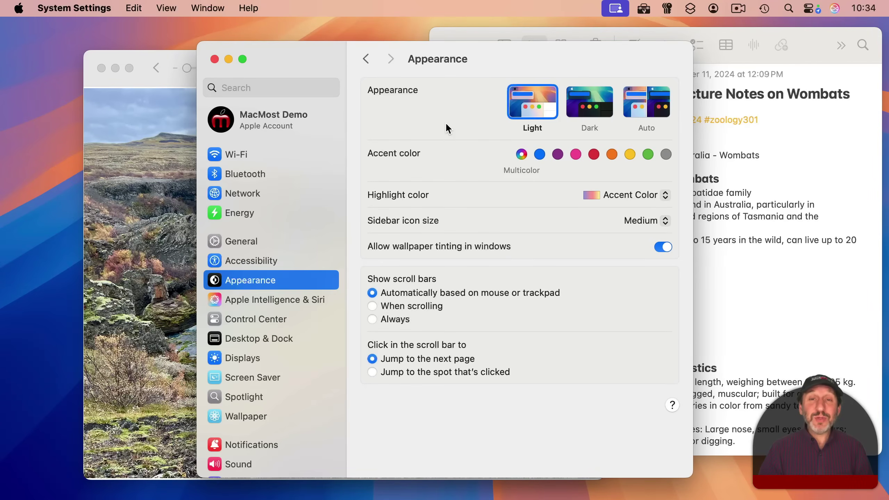
{"action": "left_click", "coordinate": [592, 105]}
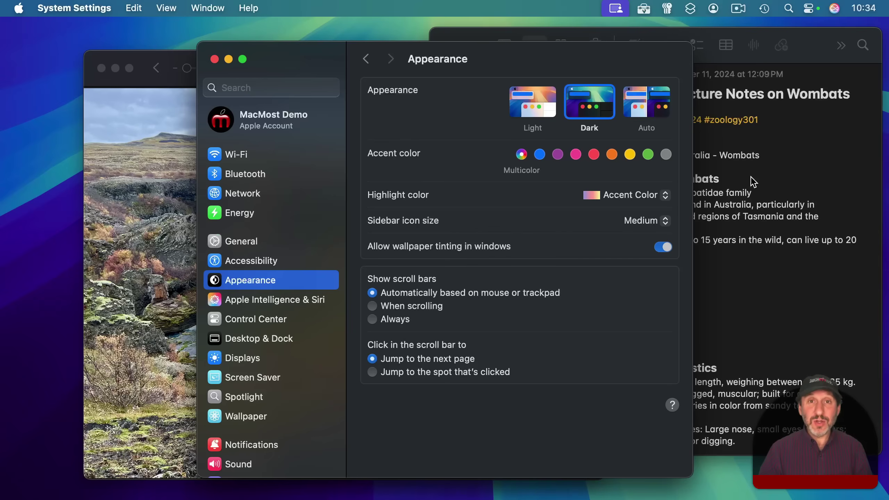
{"action": "mouse_move", "coordinate": [213, 498]}
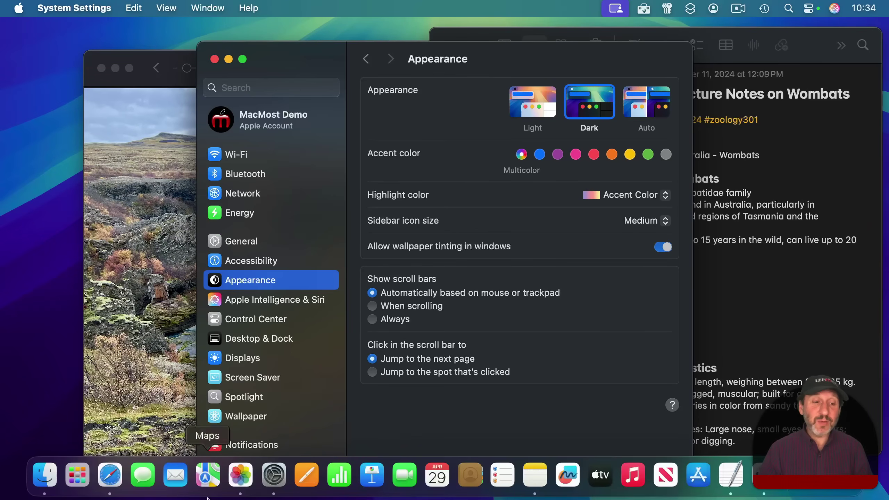
{"action": "left_click", "coordinate": [110, 477]}
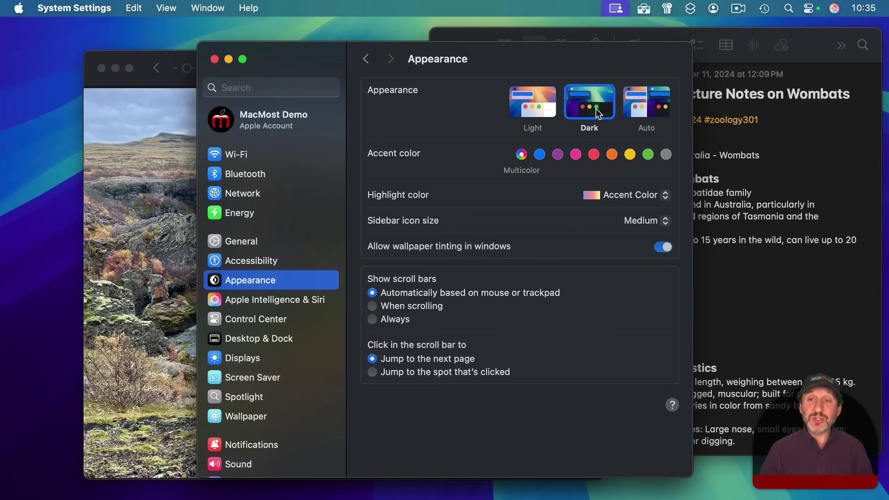
{"action": "left_click", "coordinate": [644, 111]}
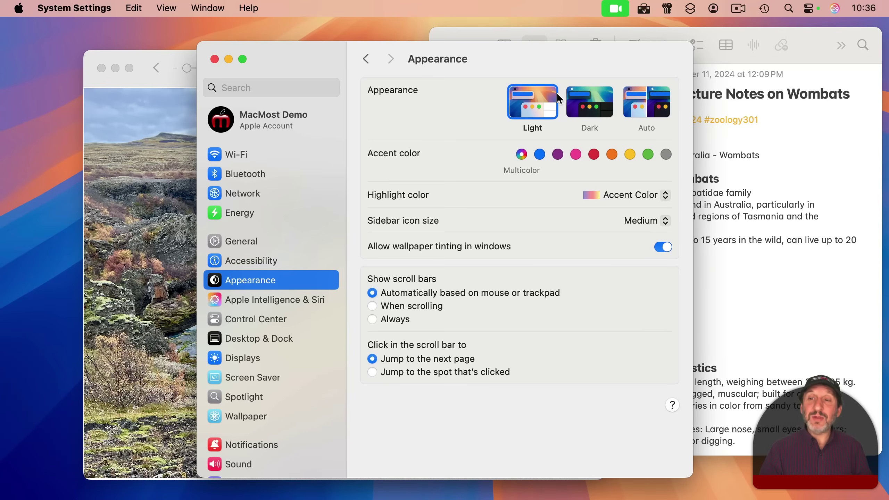
Look at the Notes window, and in the Appearance settings set the accent color to Purple and the highlight color to Orange
{"action": "left_click", "coordinate": [816, 40]}
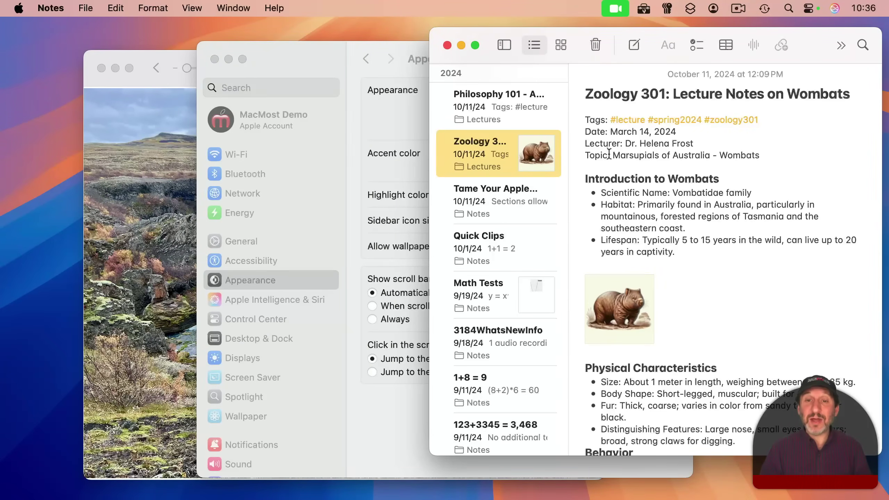
{"action": "left_click", "coordinate": [407, 161]}
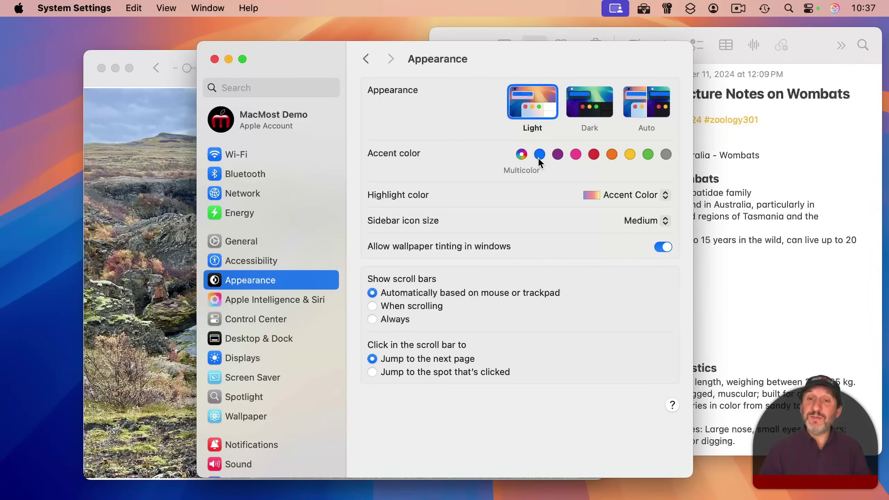
{"action": "left_click", "coordinate": [558, 154]}
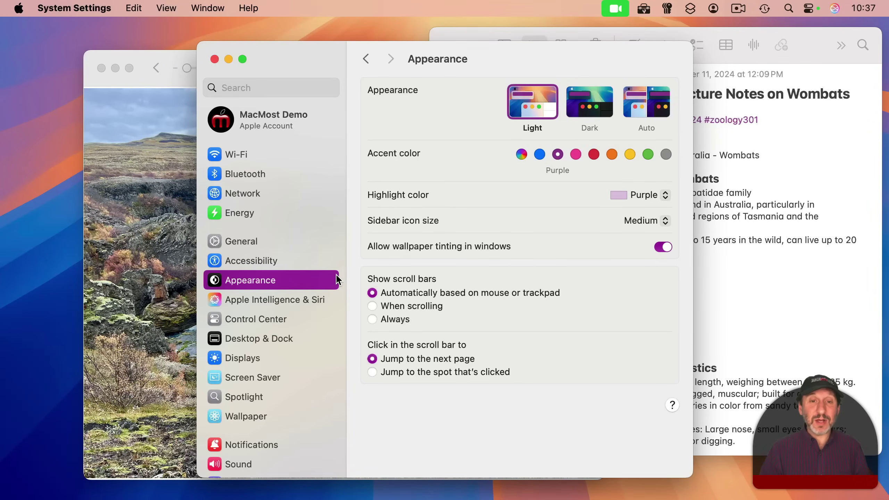
{"action": "left_click", "coordinate": [637, 196]}
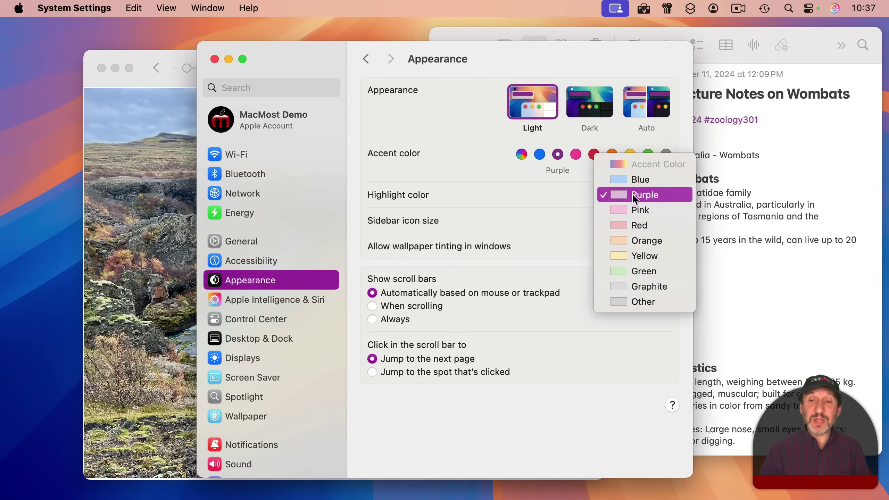
{"action": "left_click", "coordinate": [642, 242]}
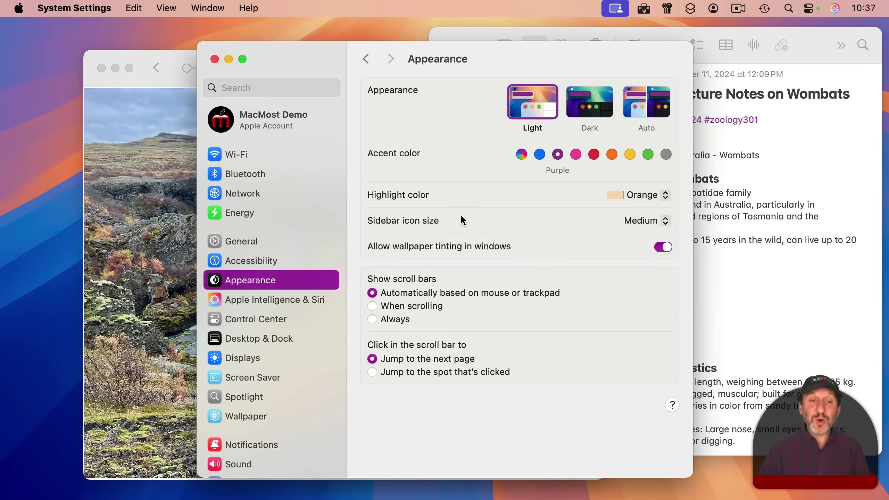
Switch to Notes and select the Zoology 301 note and its date line to examine the accent and highlight colors
{"action": "left_click", "coordinate": [816, 59]}
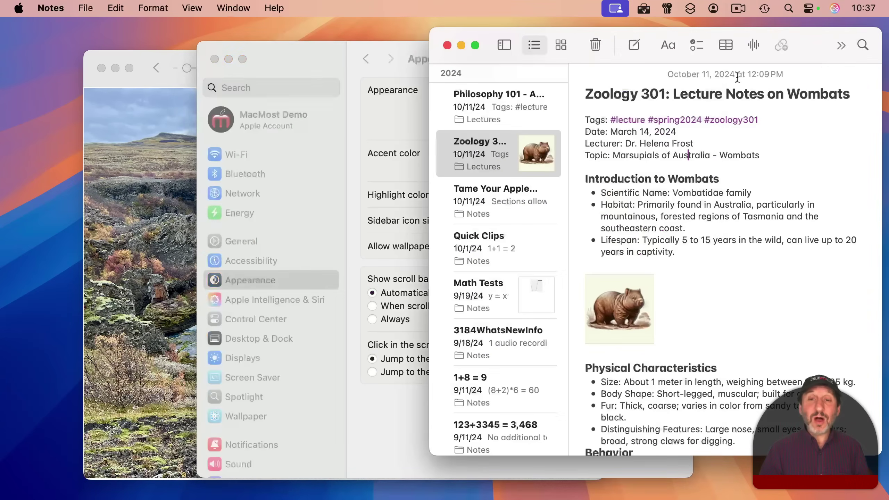
{"action": "left_click", "coordinate": [480, 155]}
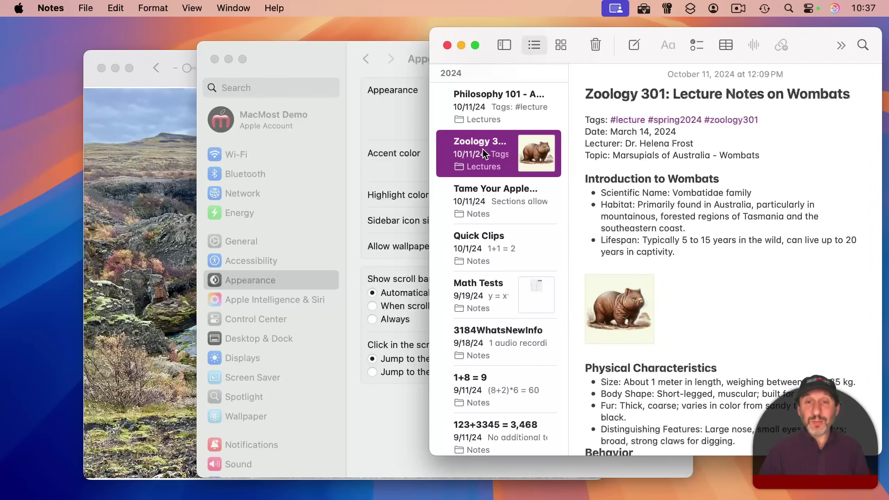
{"action": "left_click_drag", "start_coordinate": [584, 132], "coordinate": [682, 134]}
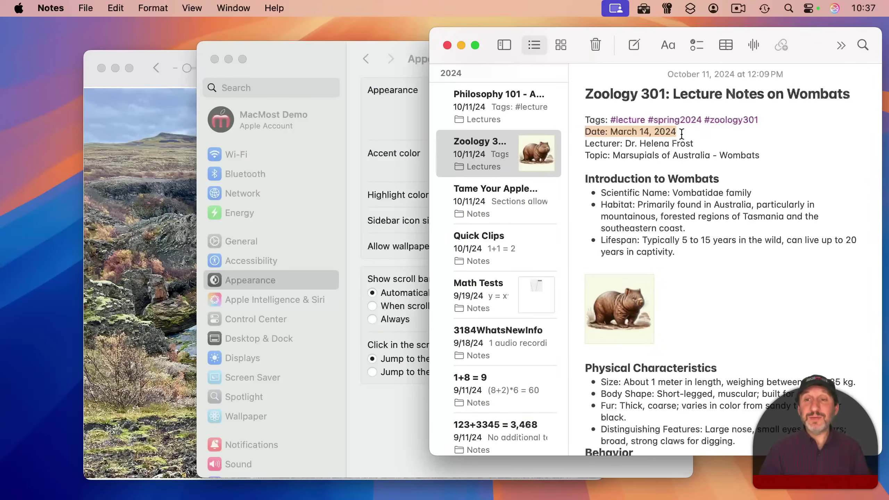
Return to System Settings and restore the Multicolor accent color, with the highlight color following the accent color
{"action": "key", "text": "super+Tab"}
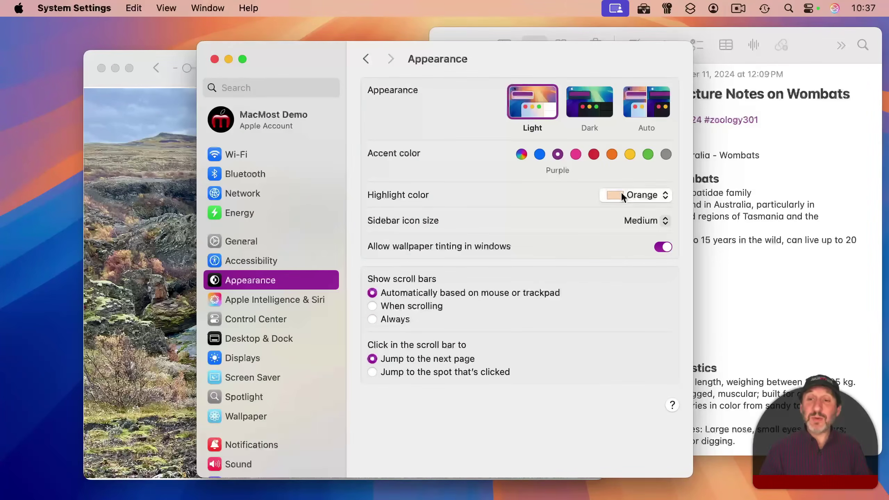
{"action": "left_click", "coordinate": [521, 154]}
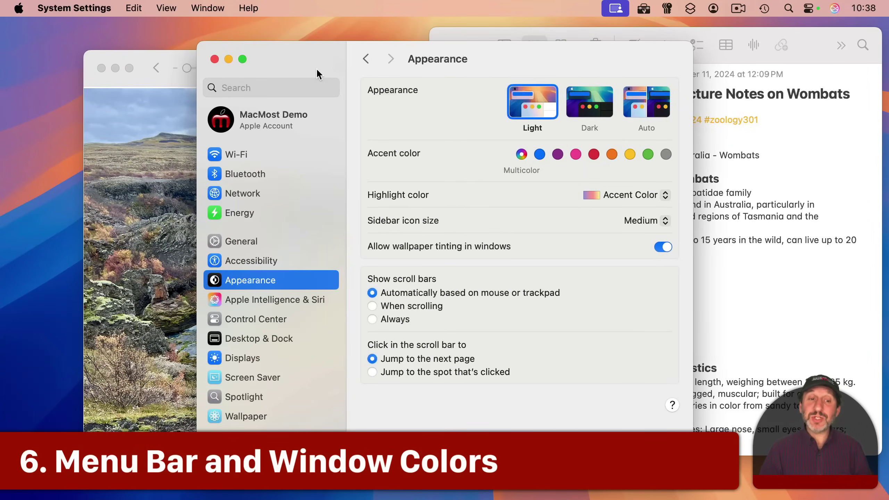
In the Accessibility display settings, turn Increase contrast on and off again twice to compare the menu bar and windows
{"action": "left_click", "coordinate": [238, 261]}
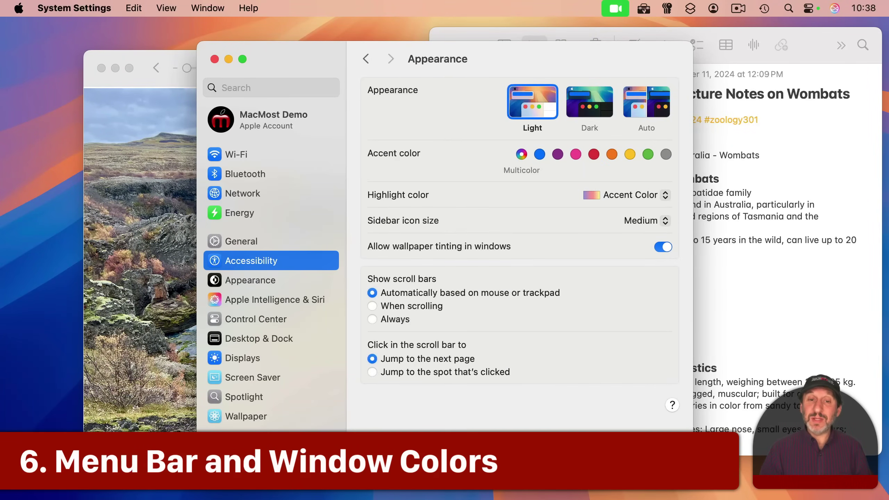
{"action": "left_click", "coordinate": [406, 253]}
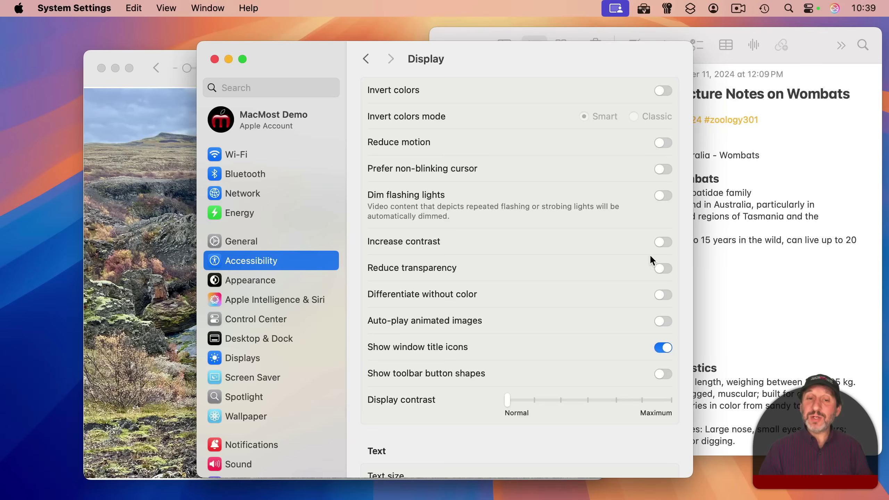
{"action": "left_click", "coordinate": [663, 242]}
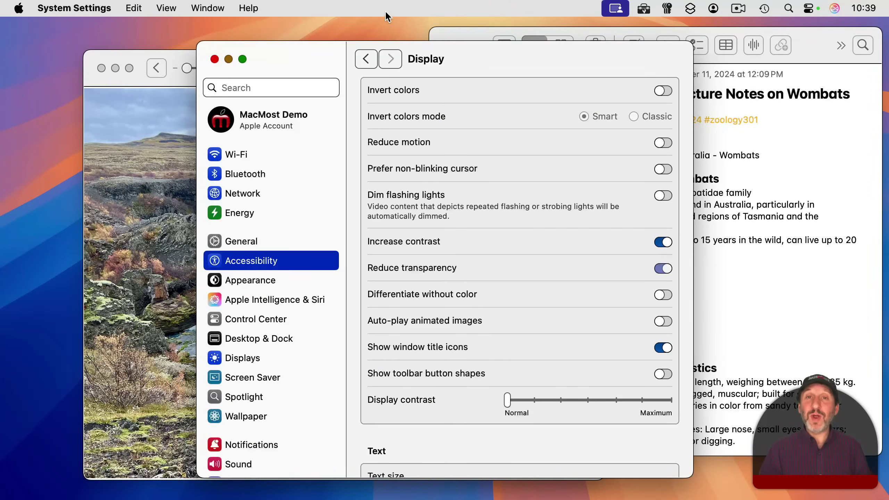
{"action": "left_click", "coordinate": [663, 242]}
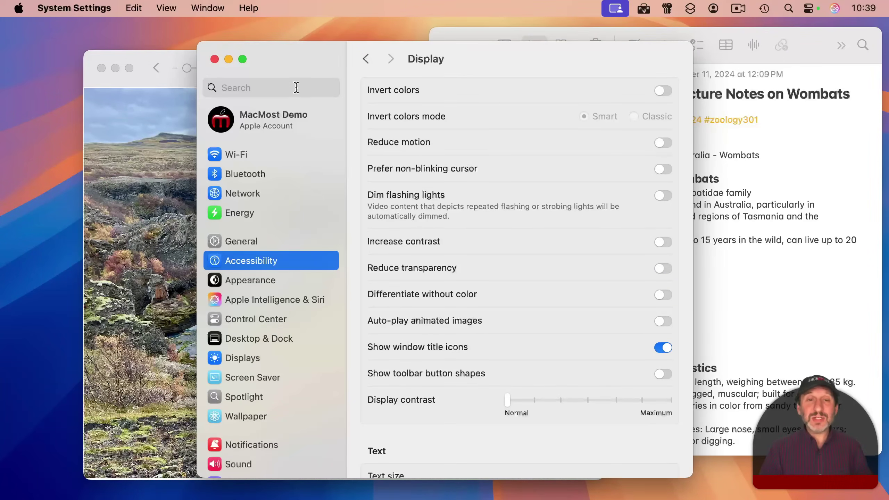
{"action": "left_click", "coordinate": [664, 242]}
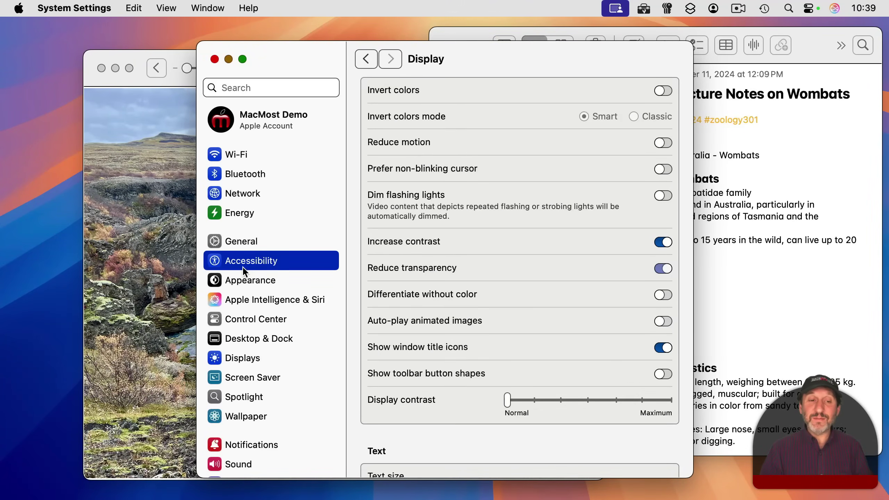
{"action": "left_click", "coordinate": [656, 242]}
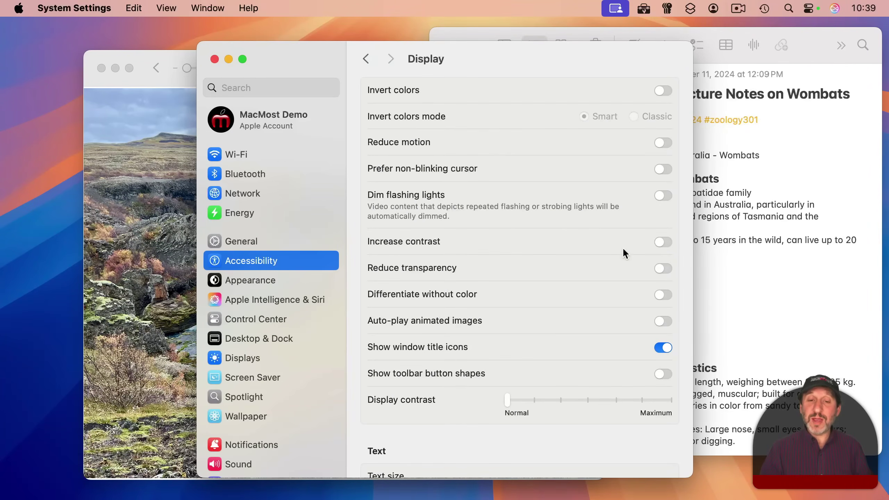
Toggle Reduce transparency on and off in the Accessibility display settings to compare the menu bar and windows
{"action": "left_click", "coordinate": [662, 272]}
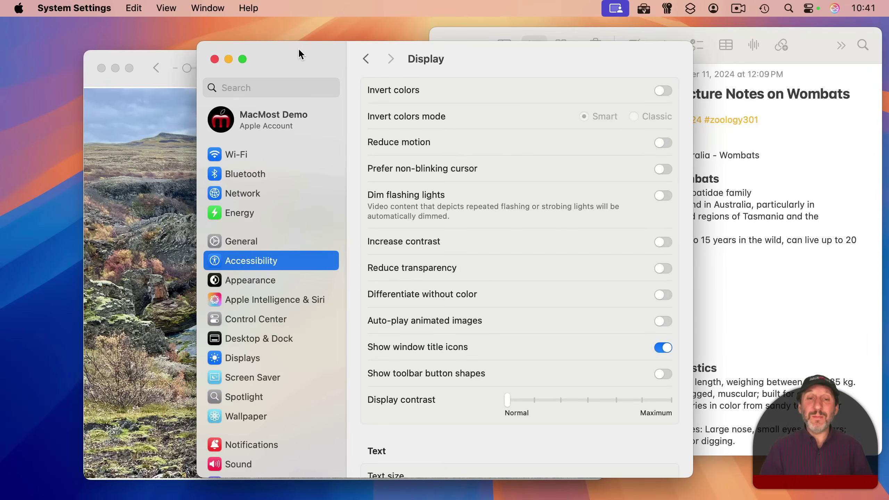
{"action": "left_click", "coordinate": [662, 268]}
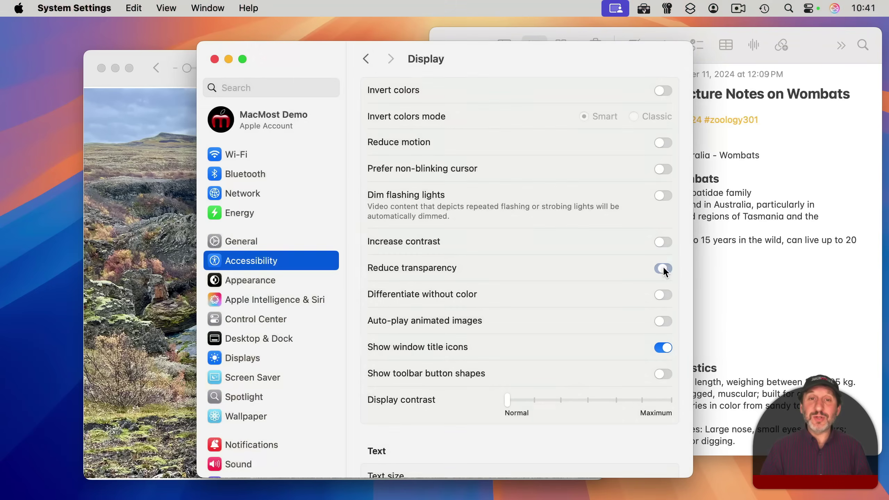
{"action": "left_click", "coordinate": [663, 268]}
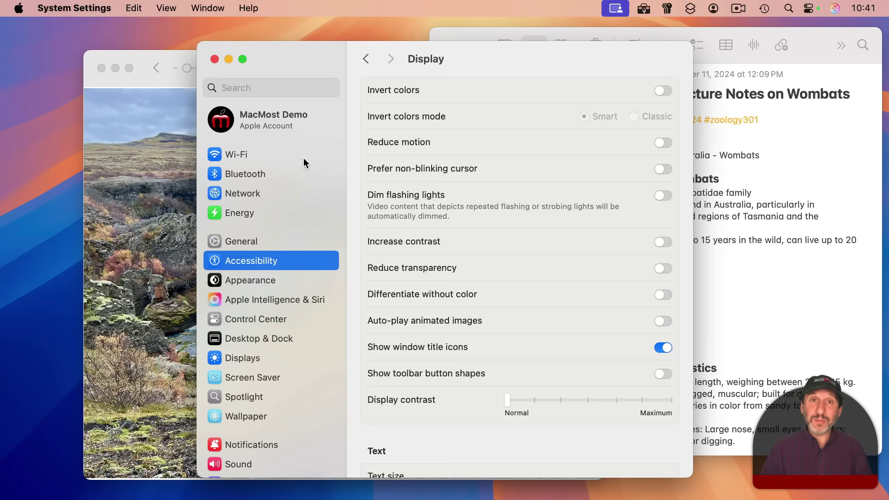
In the Wallpaper settings, browse the dynamic wallpapers and set the Sequoia Sunrise landscape as the wallpaper
{"action": "left_click", "coordinate": [239, 416]}
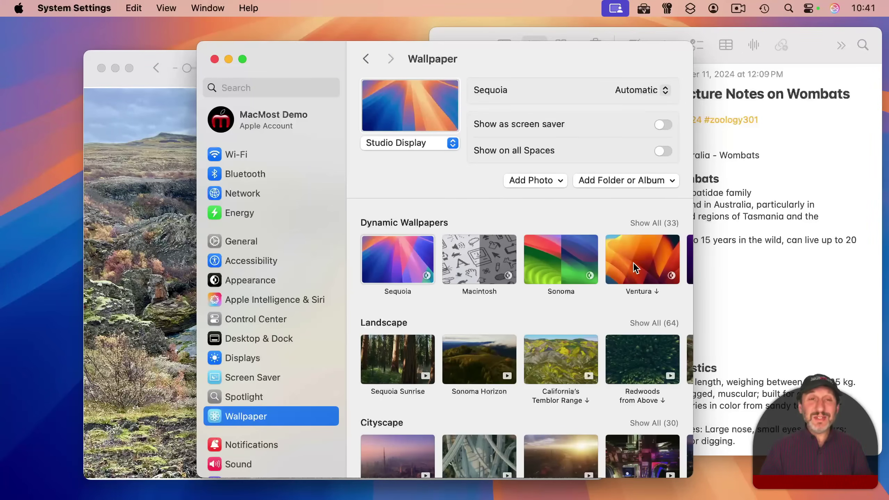
{"action": "scroll", "coordinate": [635, 261], "scroll_direction": "right", "scroll_amount": 5}
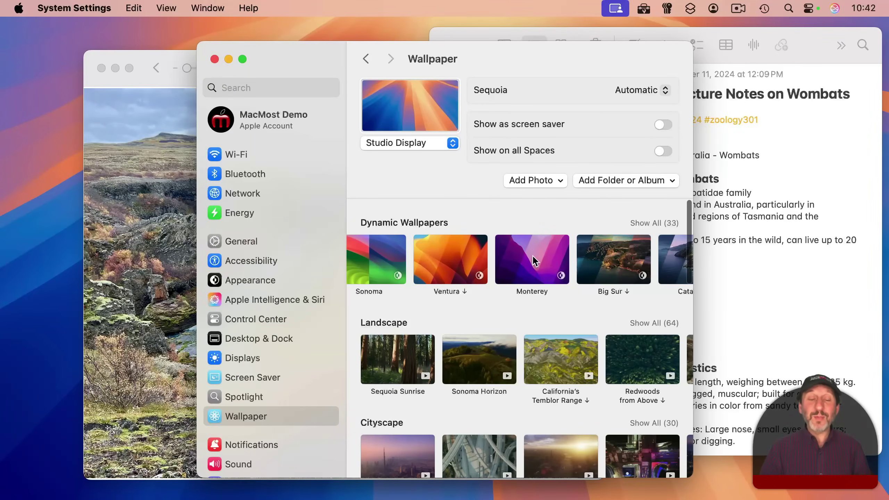
{"action": "left_click", "coordinate": [509, 256]}
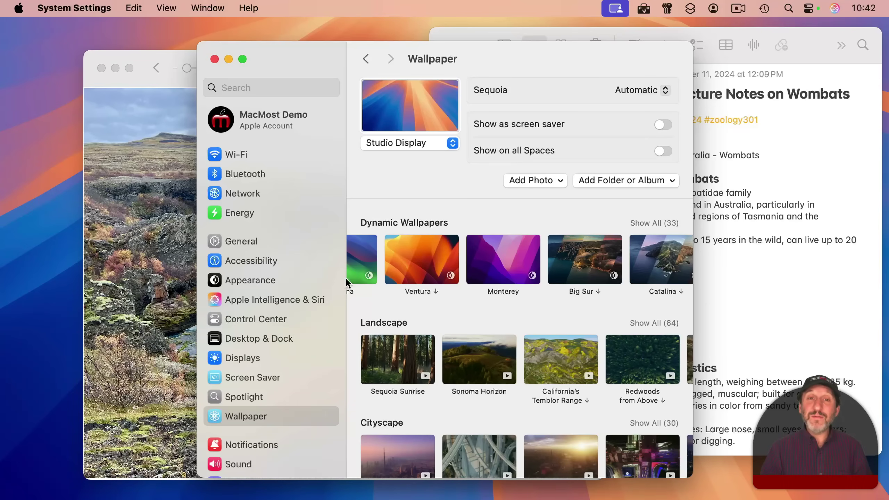
{"action": "scroll", "coordinate": [421, 356], "scroll_direction": "down", "scroll_amount": 3}
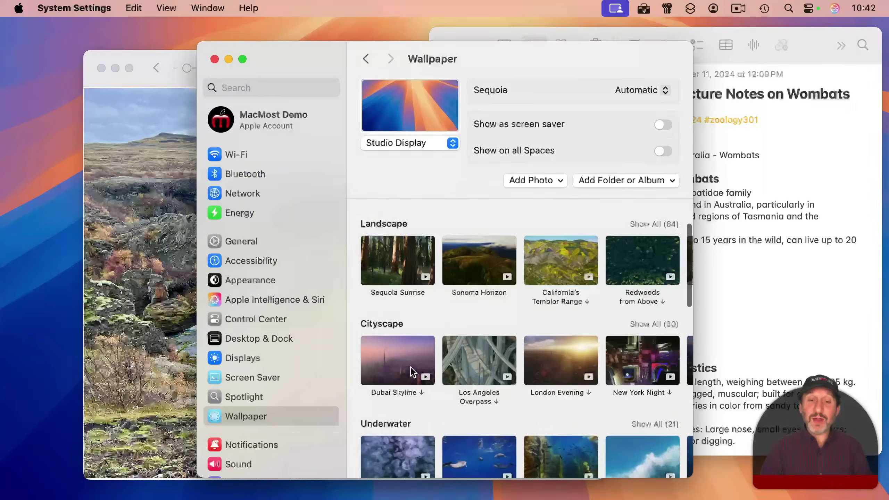
{"action": "scroll", "coordinate": [421, 368], "scroll_direction": "up", "scroll_amount": 3}
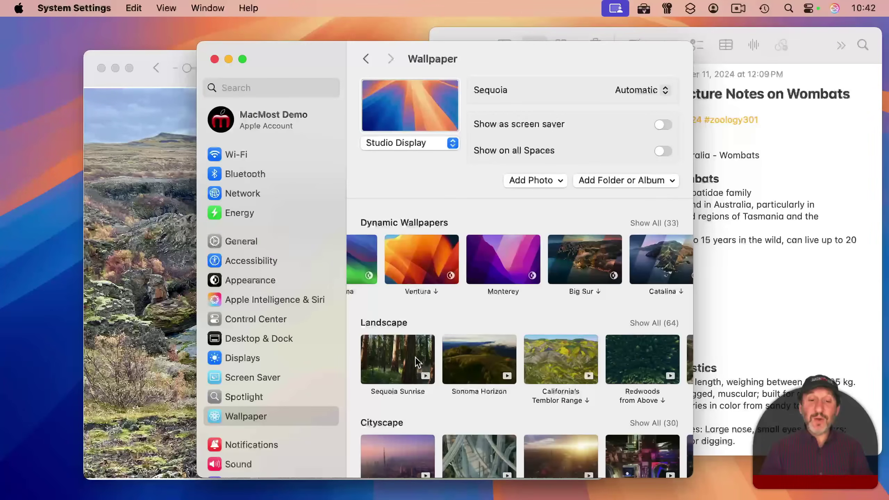
{"action": "left_click", "coordinate": [399, 365]}
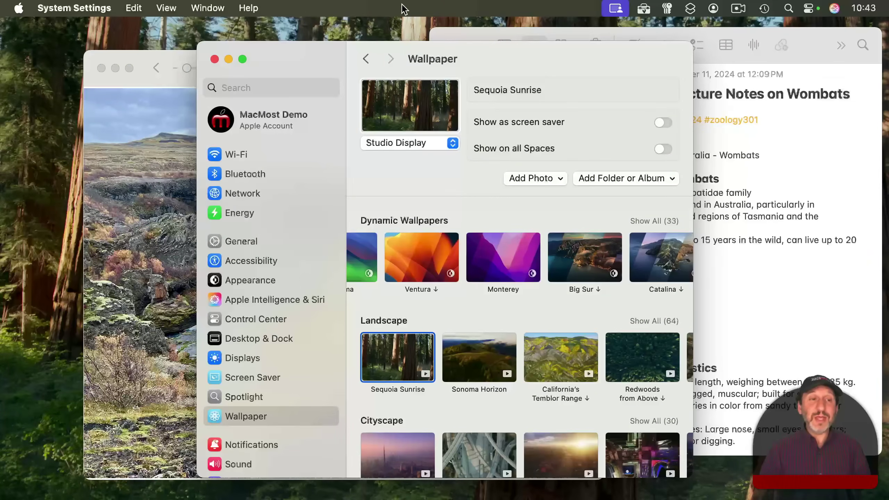
Try the solid color Blue Violet as the wallpaper, and replace it with Red Orange
{"action": "scroll", "coordinate": [424, 349], "scroll_direction": "down", "scroll_amount": 5}
{"action": "scroll", "coordinate": [422, 343], "scroll_direction": "down", "scroll_amount": 8}
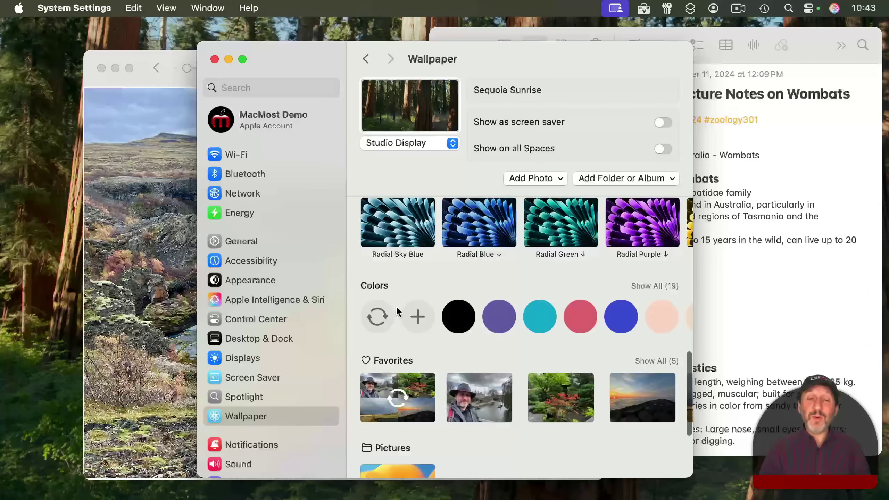
{"action": "left_click", "coordinate": [500, 323]}
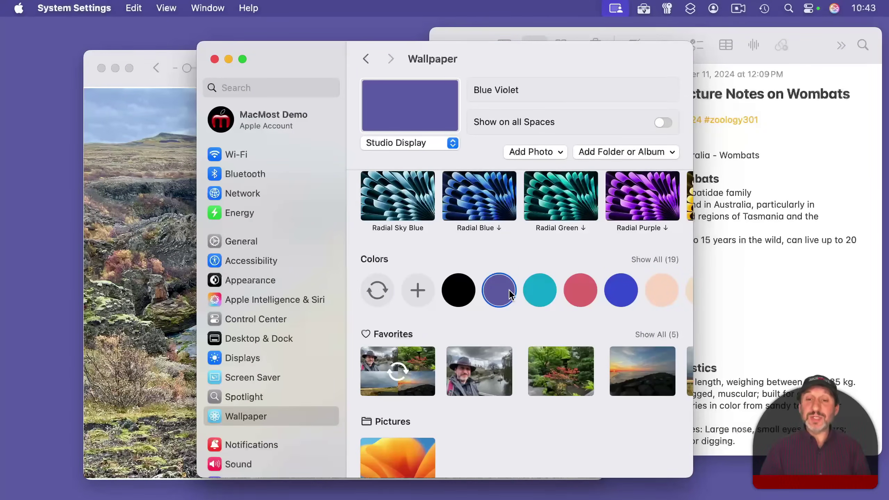
{"action": "scroll", "coordinate": [611, 290], "scroll_direction": "right", "scroll_amount": 5}
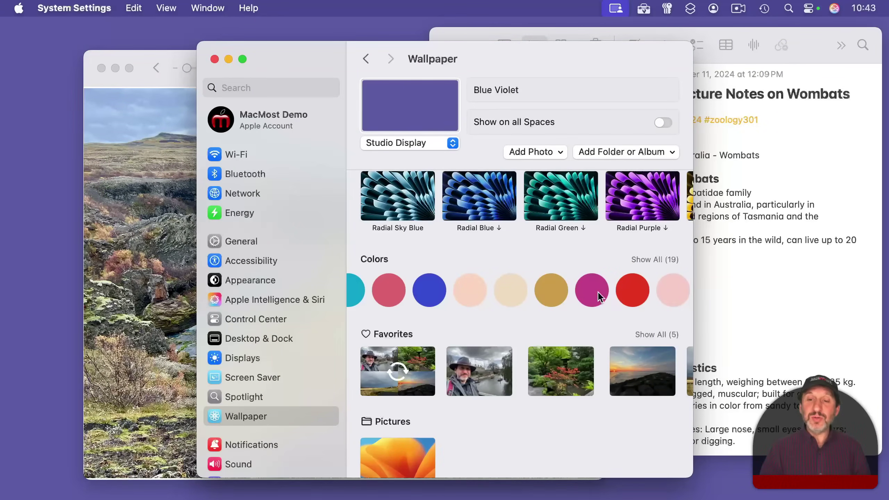
{"action": "left_click", "coordinate": [628, 291]}
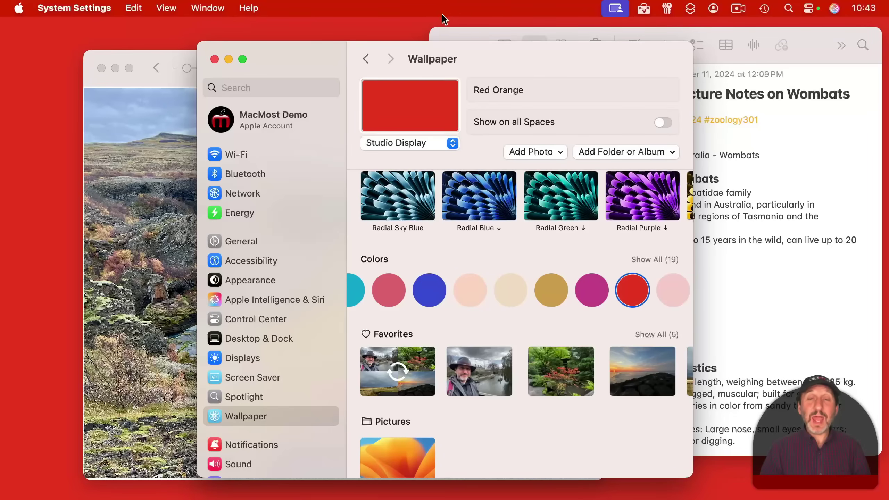
Open the color picker for adding a custom wallpaper color, look at it, and close it without choosing a color
{"action": "scroll", "coordinate": [436, 296], "scroll_direction": "left", "scroll_amount": 5}
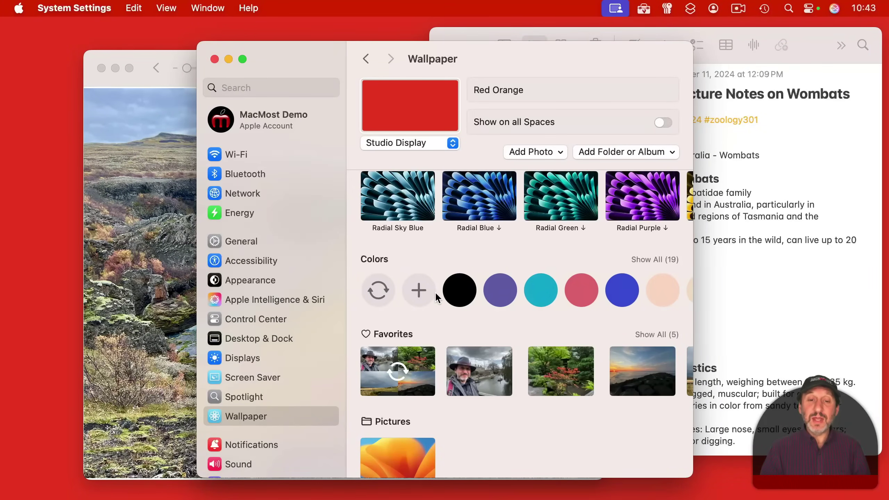
{"action": "left_click", "coordinate": [418, 290]}
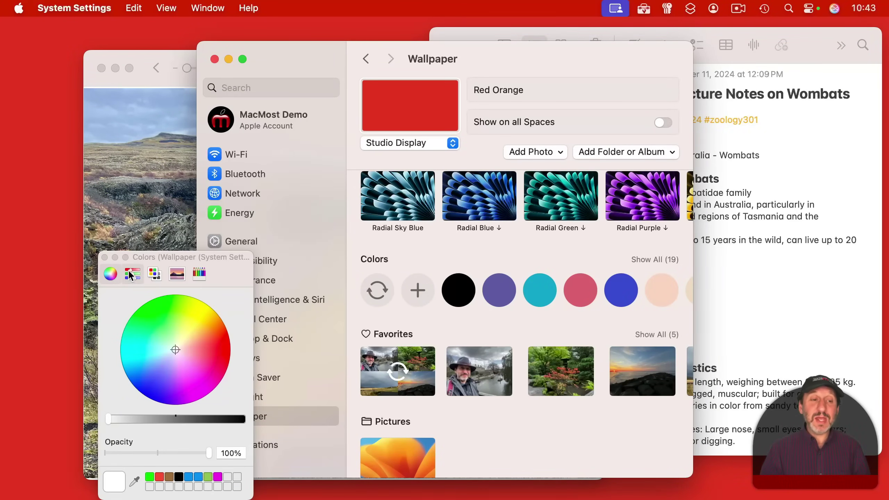
{"action": "left_click", "coordinate": [104, 257]}
{"action": "scroll", "coordinate": [385, 306], "scroll_direction": "down", "scroll_amount": 5}
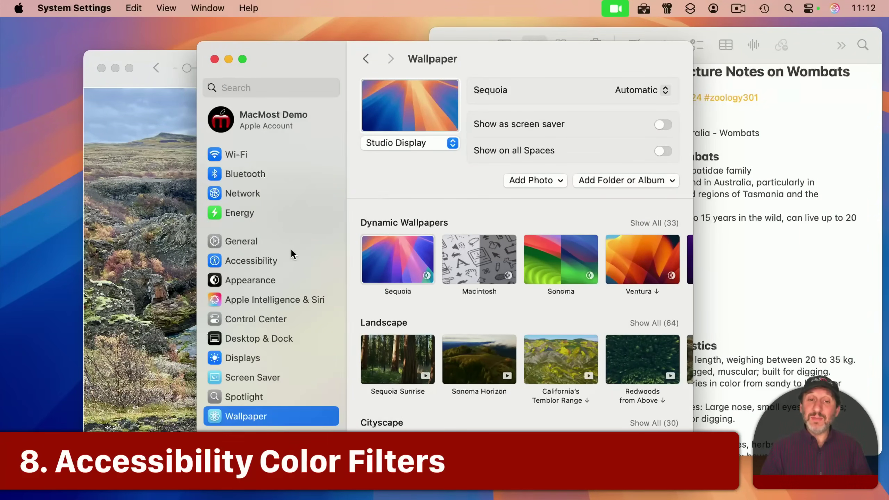
In the Accessibility display settings, turn on color filters and set the filter type to Grayscale
{"action": "left_click", "coordinate": [254, 258]}
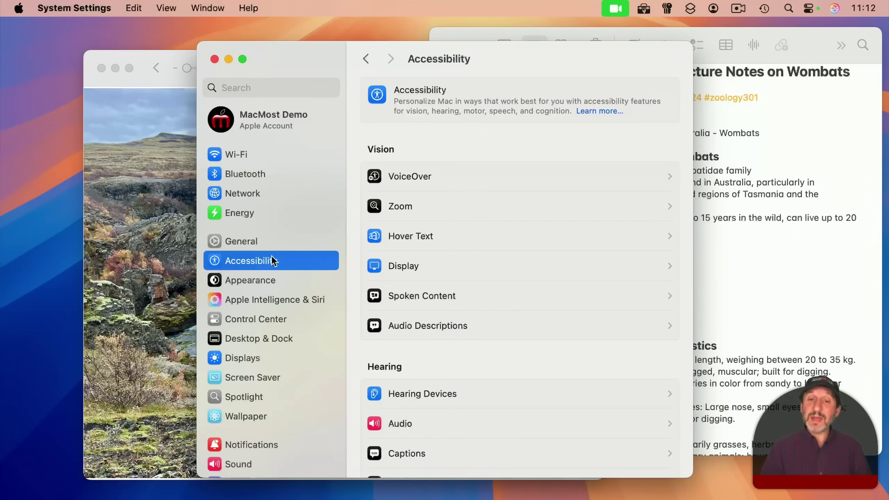
{"action": "left_click", "coordinate": [445, 266]}
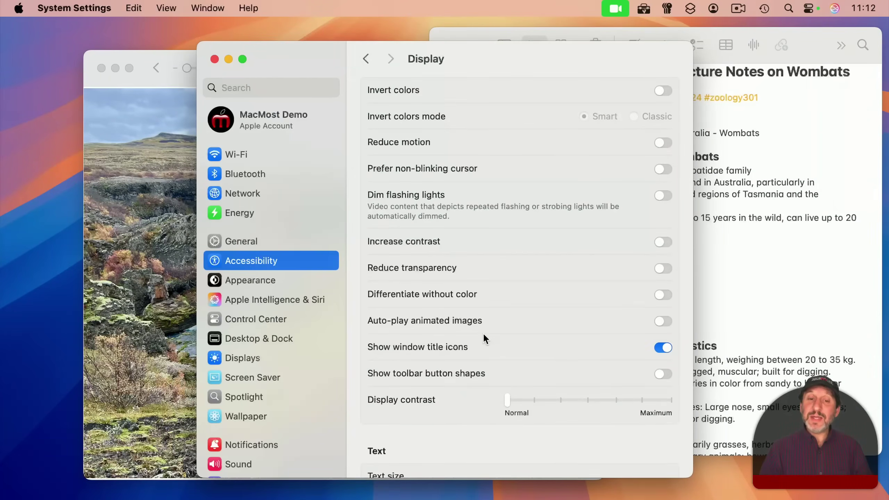
{"action": "scroll", "coordinate": [483, 334], "scroll_direction": "down", "scroll_amount": 5}
{"action": "scroll", "coordinate": [484, 335], "scroll_direction": "down", "scroll_amount": 10}
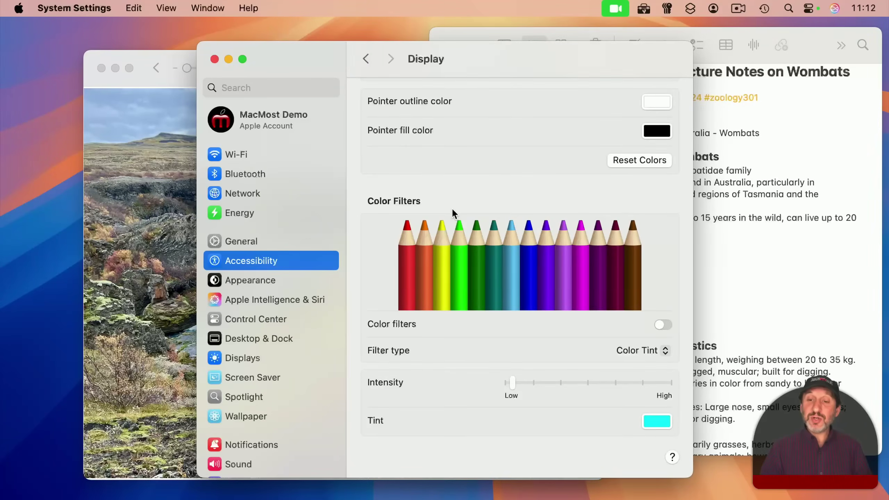
{"action": "left_click", "coordinate": [664, 325]}
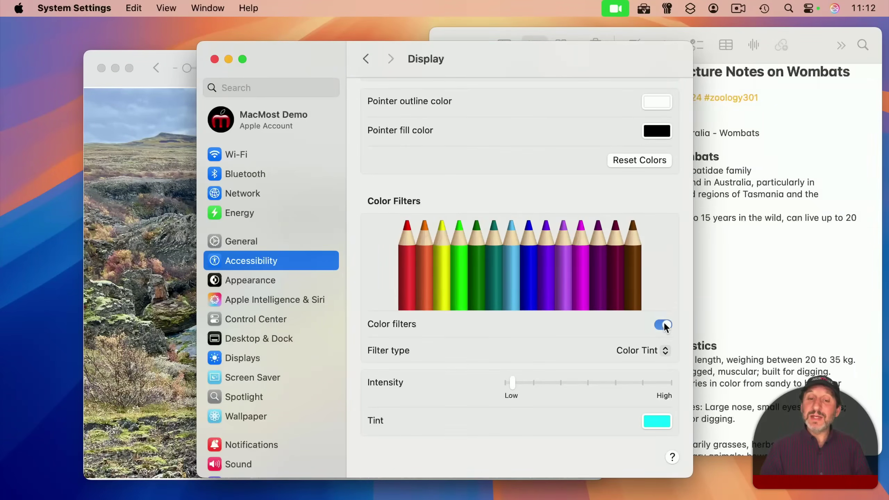
{"action": "left_click", "coordinate": [652, 349]}
{"action": "left_click", "coordinate": [644, 289]}
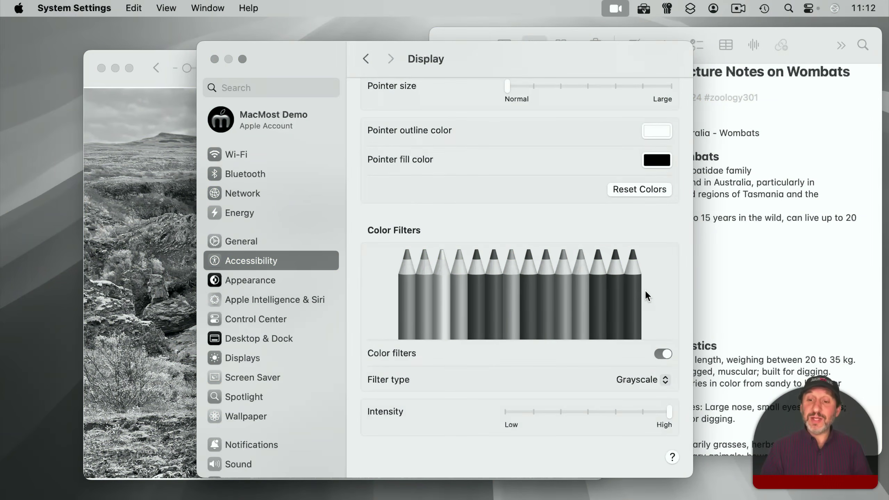
Try the Red/Green filter (Protanopia), and set the filter type to Color Tint
{"action": "left_click", "coordinate": [640, 381]}
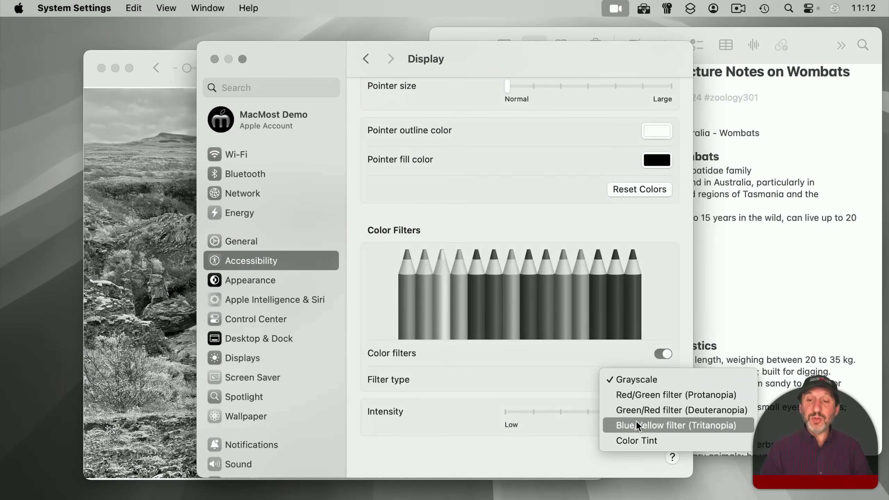
{"action": "left_click", "coordinate": [641, 394]}
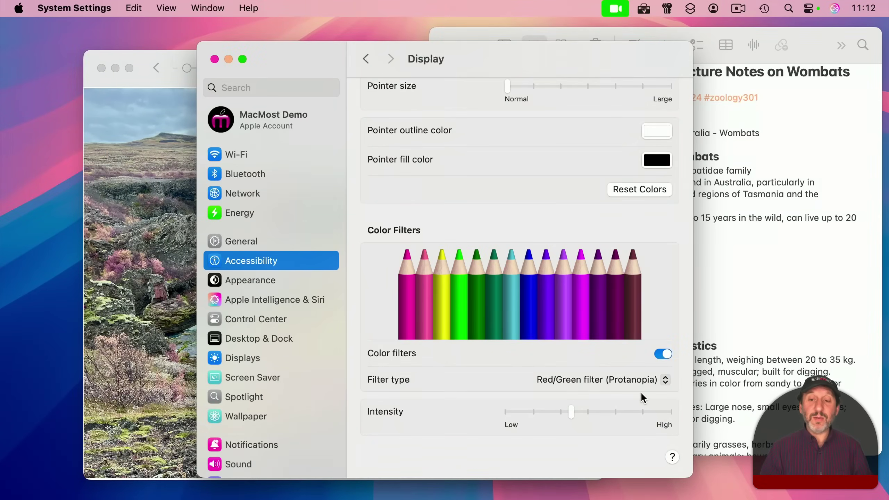
{"action": "left_click", "coordinate": [599, 382]}
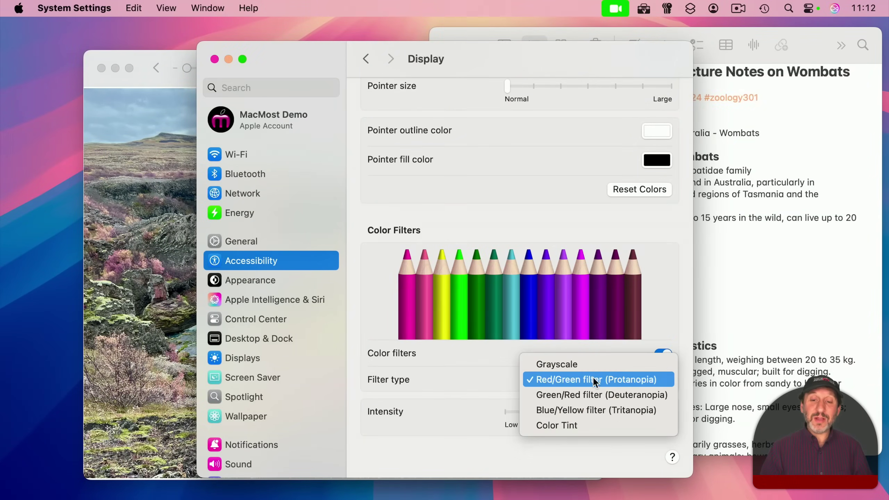
{"action": "left_click", "coordinate": [578, 425]}
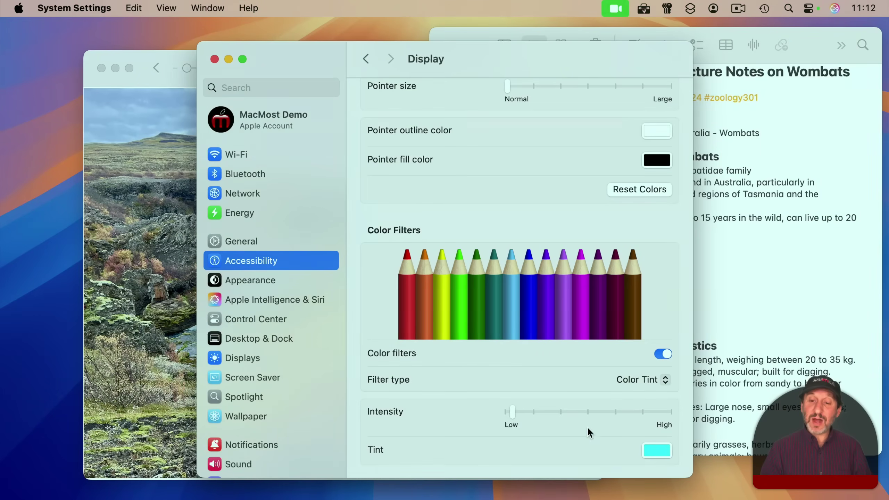
Set the filter tint to the Spring pencil color with the intensity near Low, and turn color filters off
{"action": "left_click", "coordinate": [651, 449]}
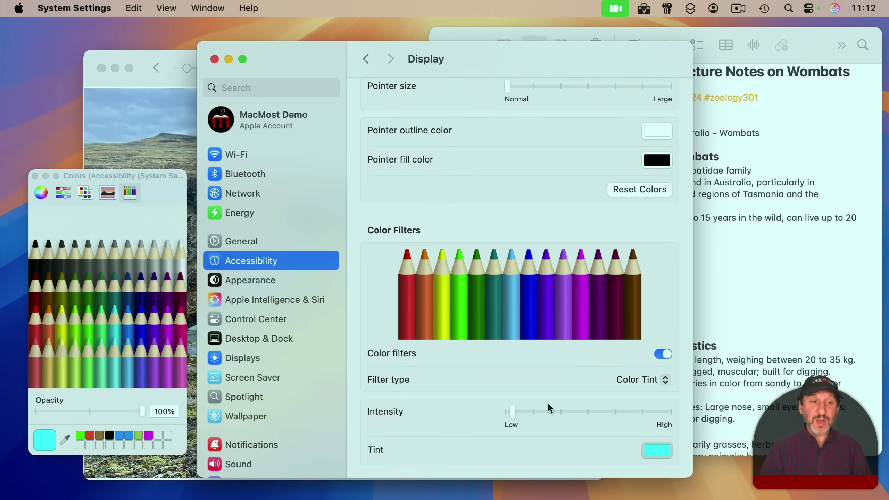
{"action": "left_click", "coordinate": [84, 318]}
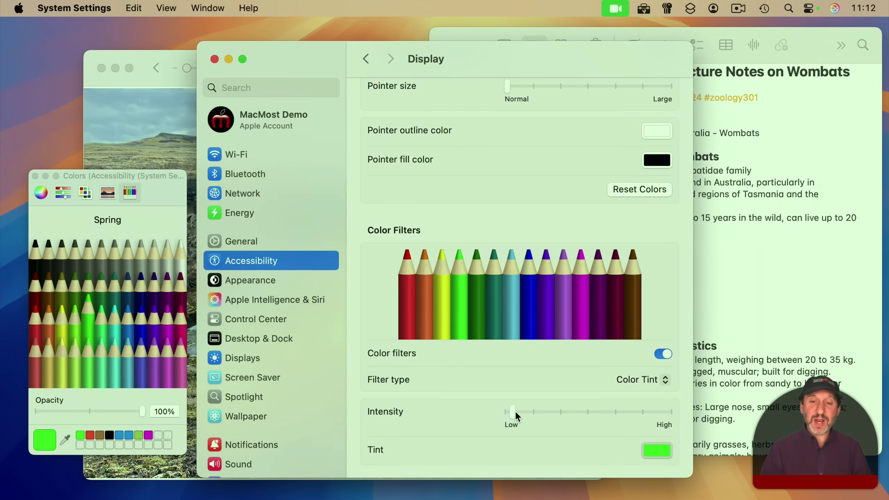
{"action": "left_click_drag", "start_coordinate": [565, 414], "coordinate": [521, 416]}
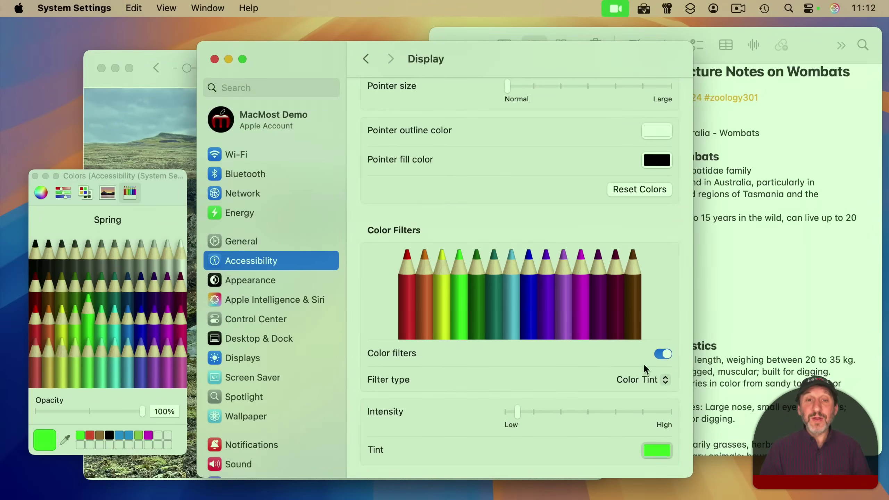
{"action": "left_click", "coordinate": [662, 353]}
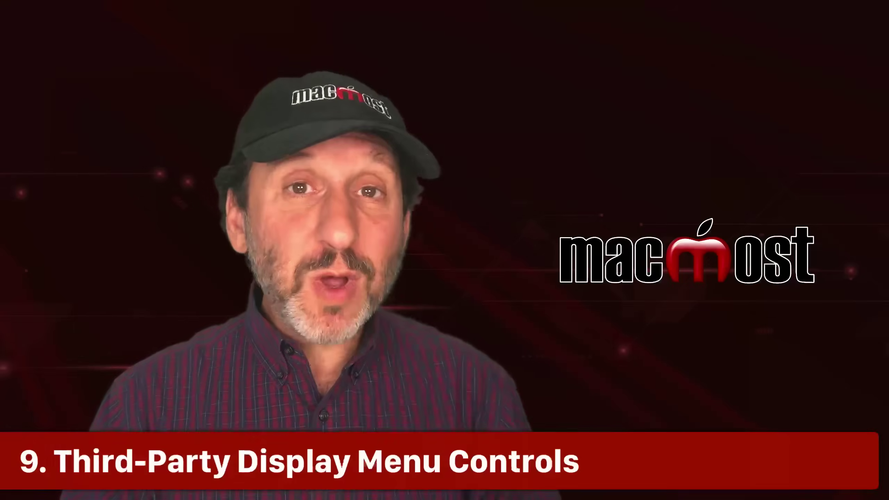